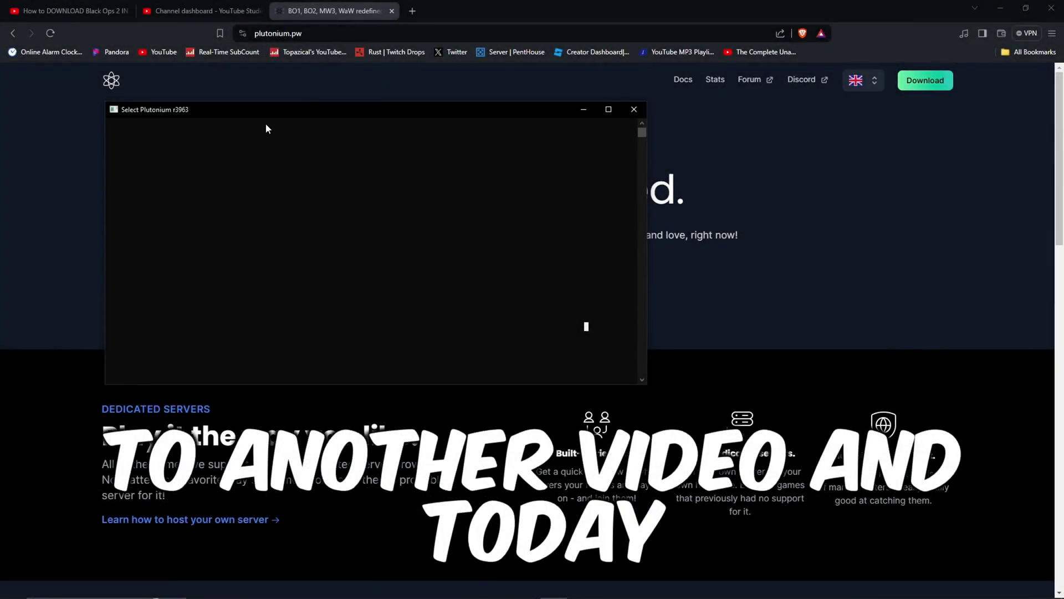
Move the console window off the page and open forum.plutonium.pw in a new tab, staying on the main site
mouse_move(216, 112)
mouse_down()
mouse_move(589, 587)
mouse_move(639, 591)
mouse_up()
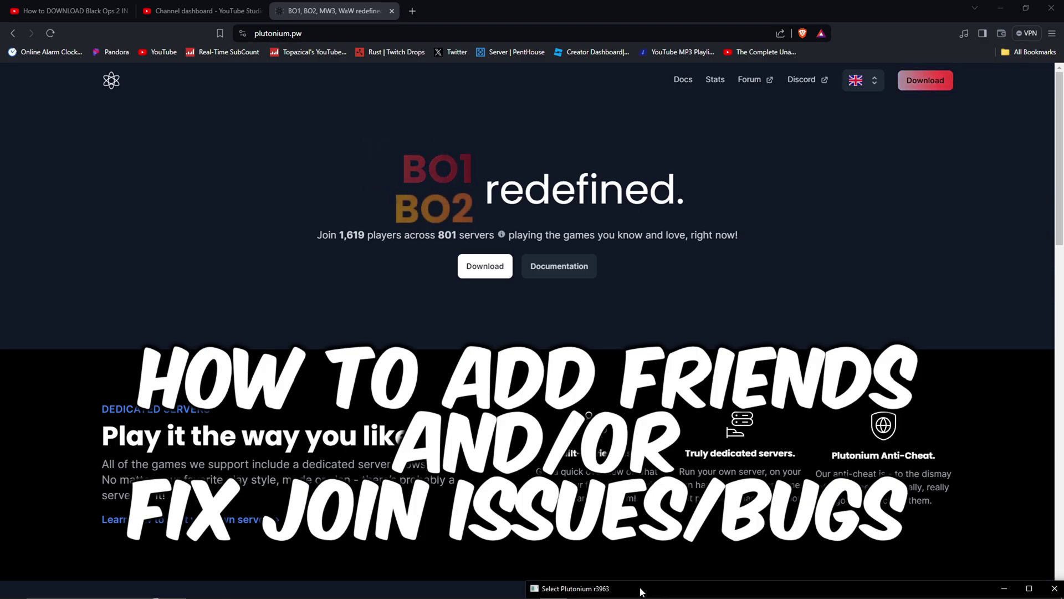
click(634, 364)
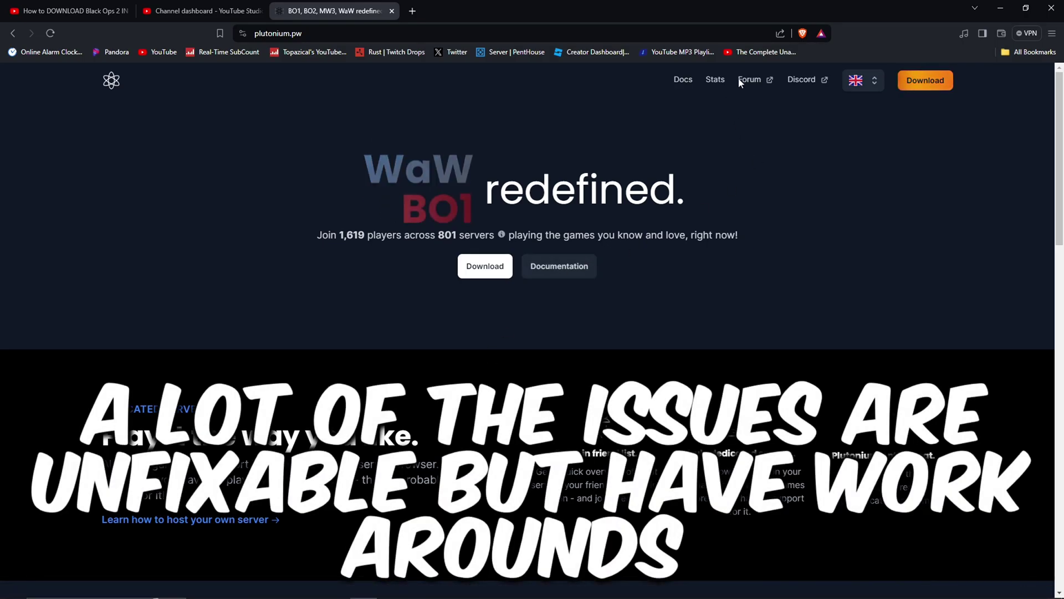
click(749, 79)
click(346, 6)
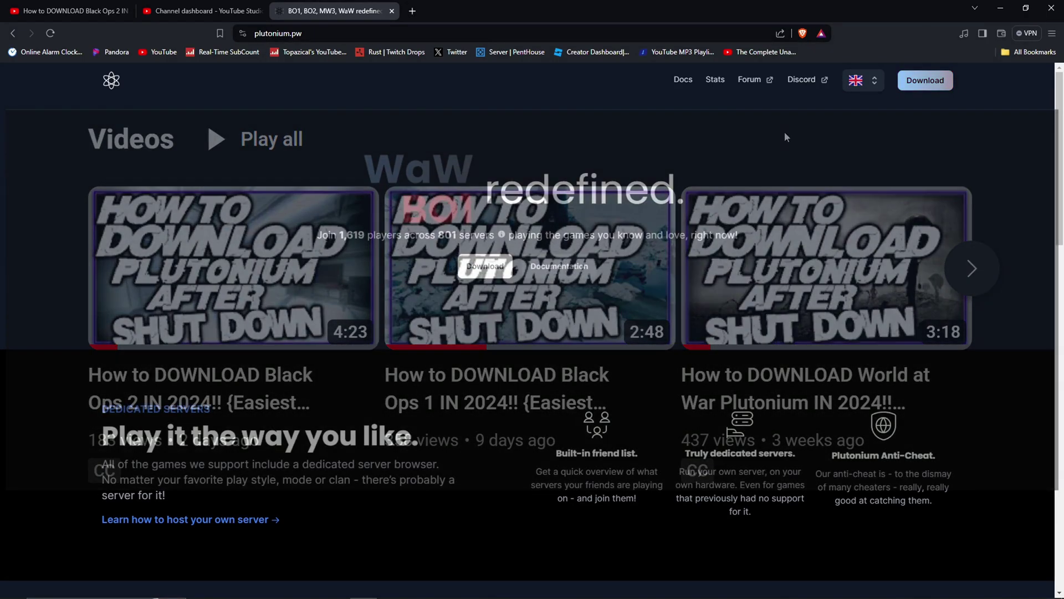
Open the Plutonium forum and search it for the account's name
click(752, 80)
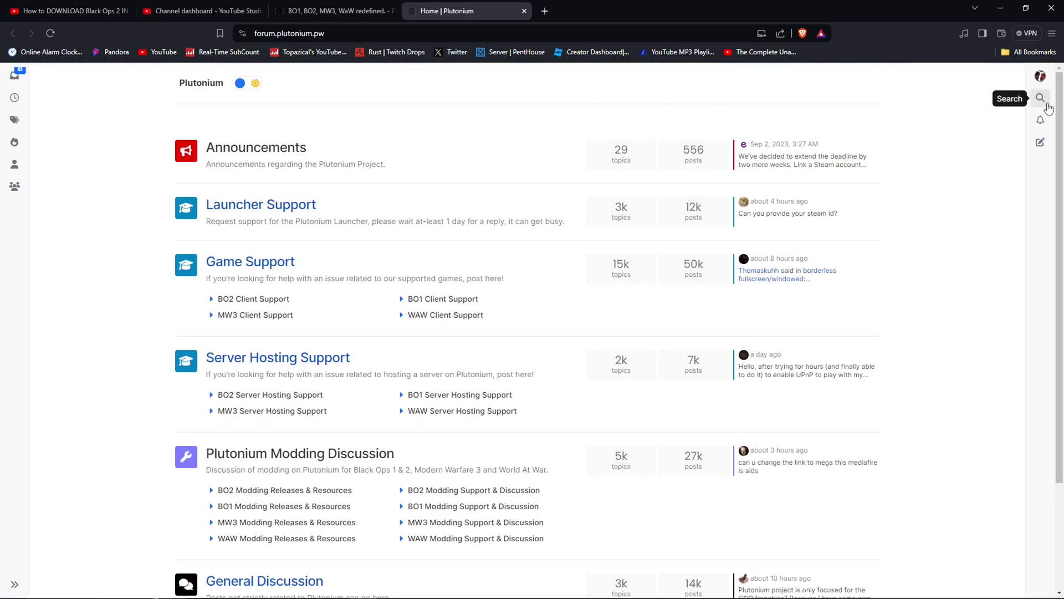
click(1041, 102)
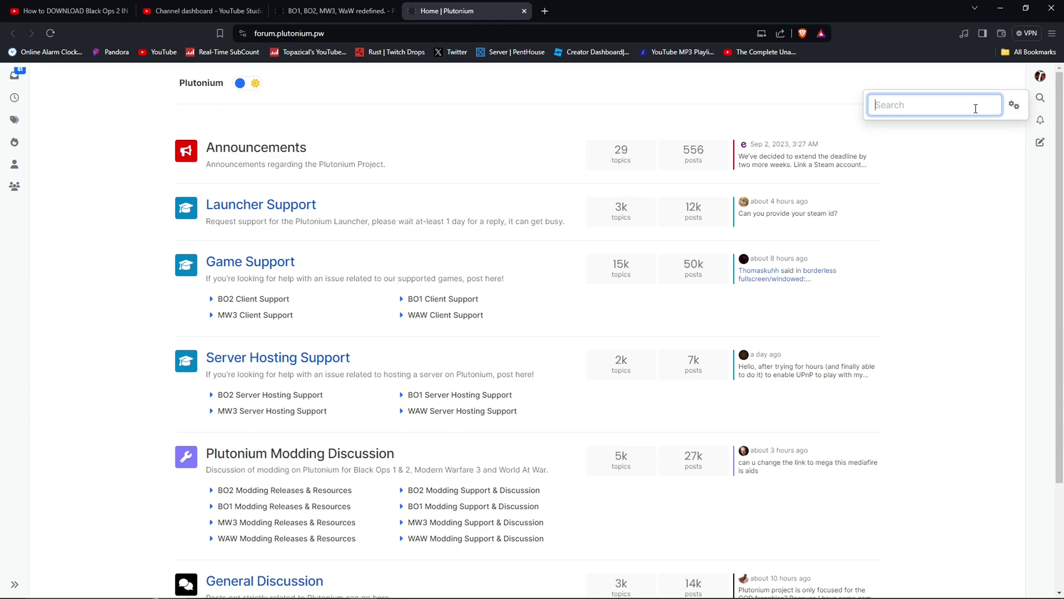
text(Topazical)
key(Return)
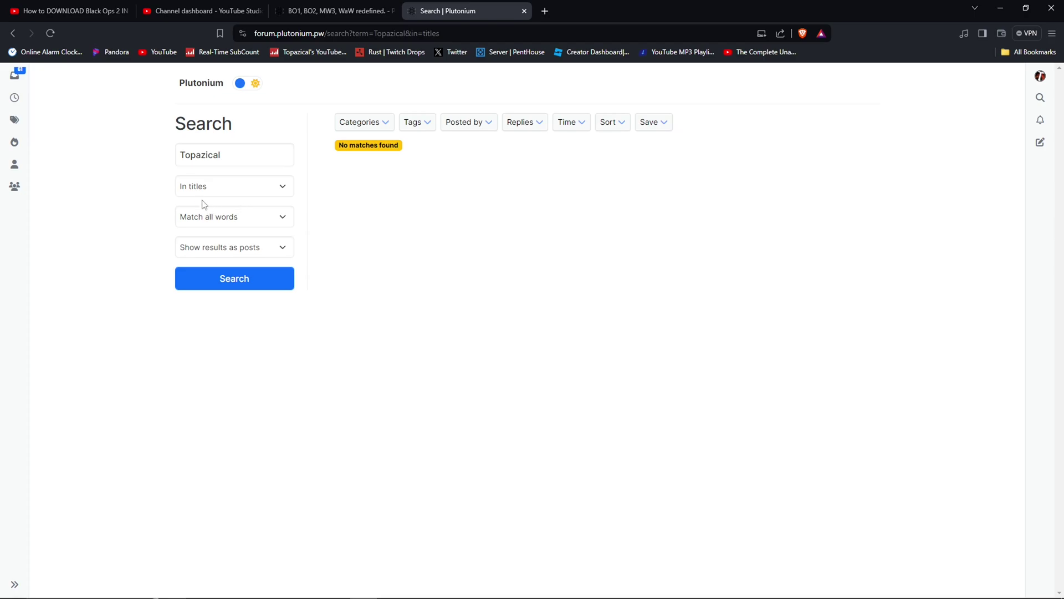
Switch the search scope to 'In users' and rerun it with the corrected name
click(196, 188)
click(209, 186)
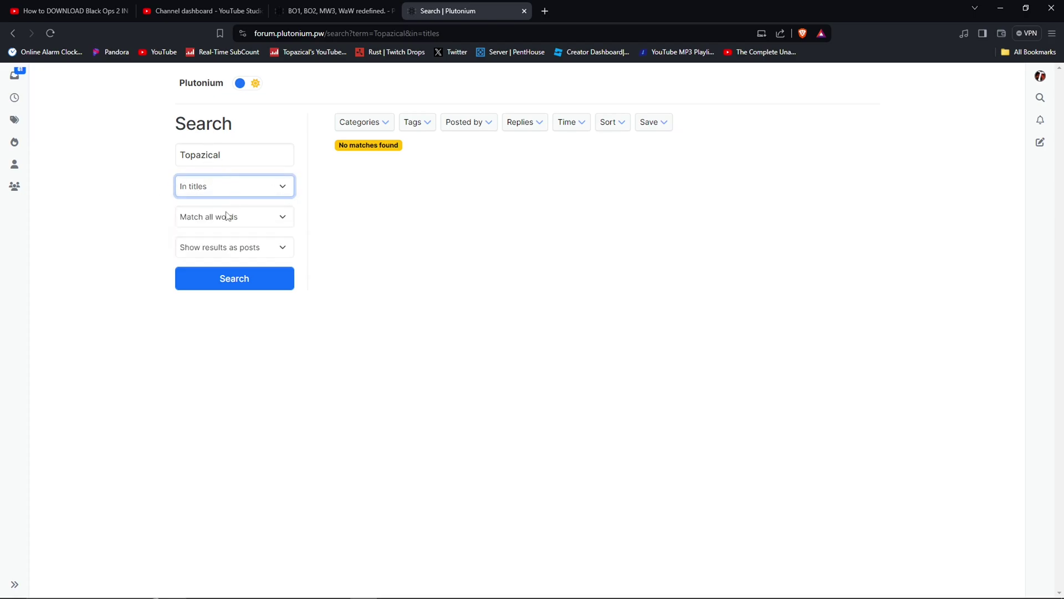
click(240, 184)
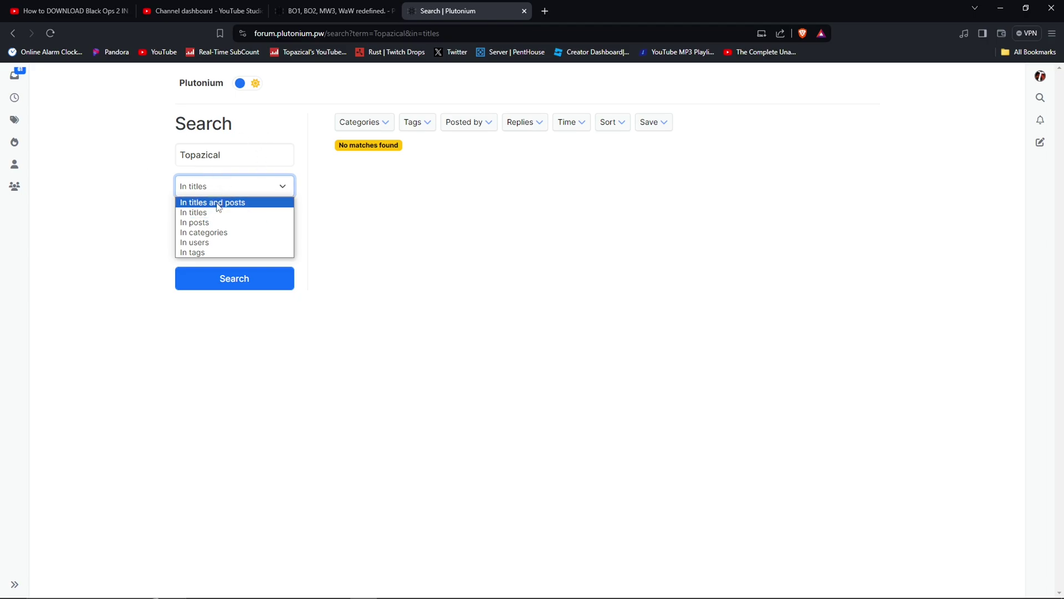
click(199, 247)
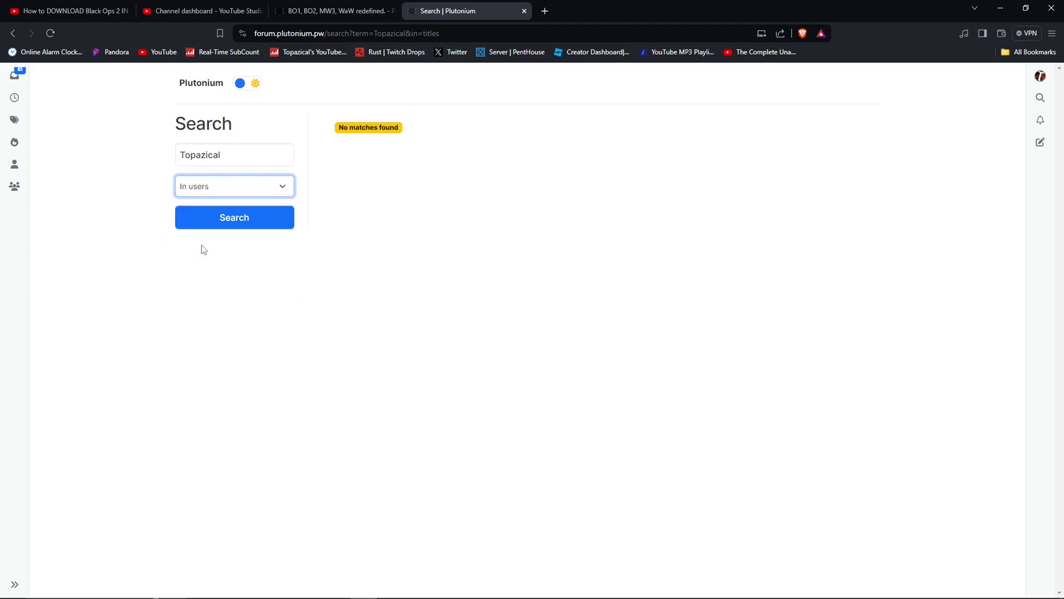
double_click(239, 157)
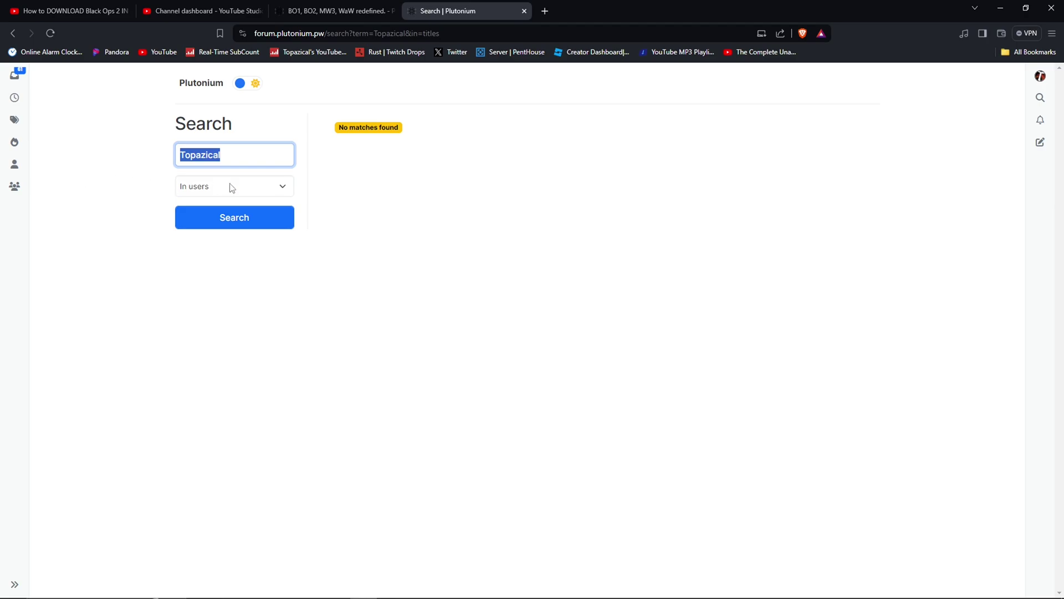
text(T)
text(l)
key(Return)
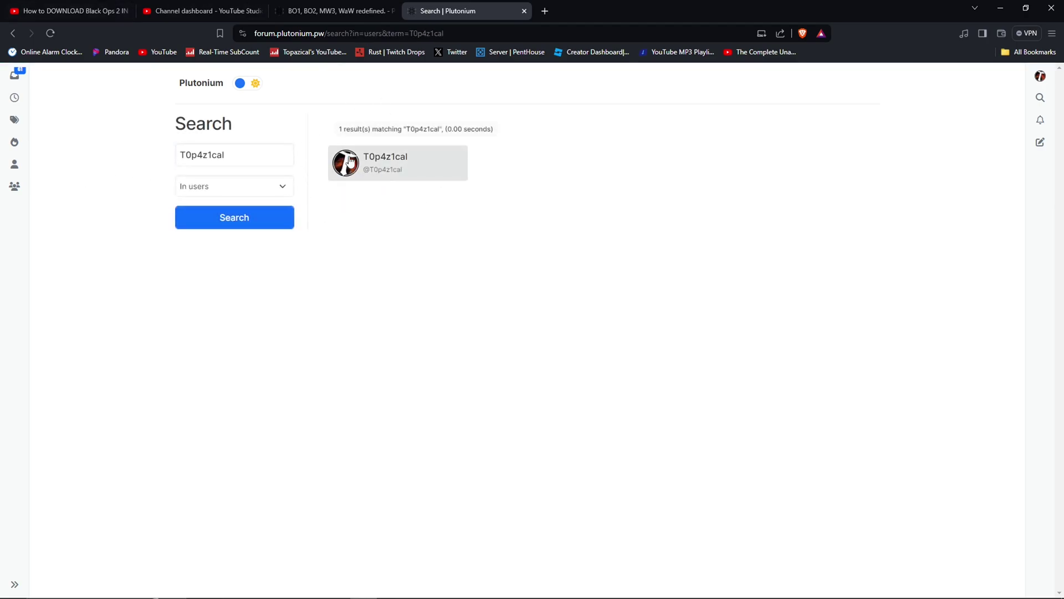
Open the matching user's profile, then a follower's profile via the new-followers notification
click(370, 164)
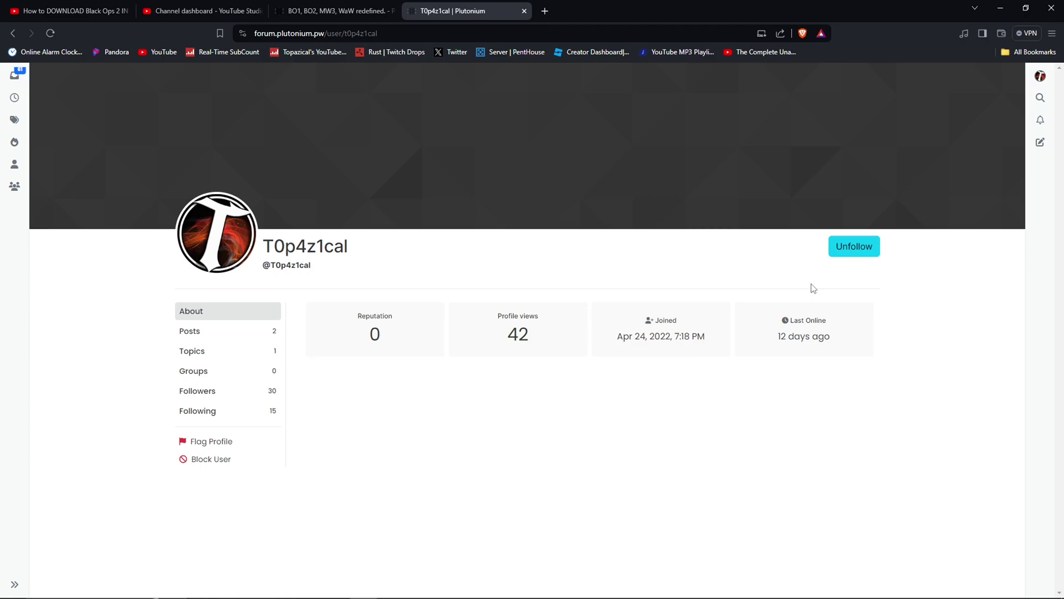
click(1039, 119)
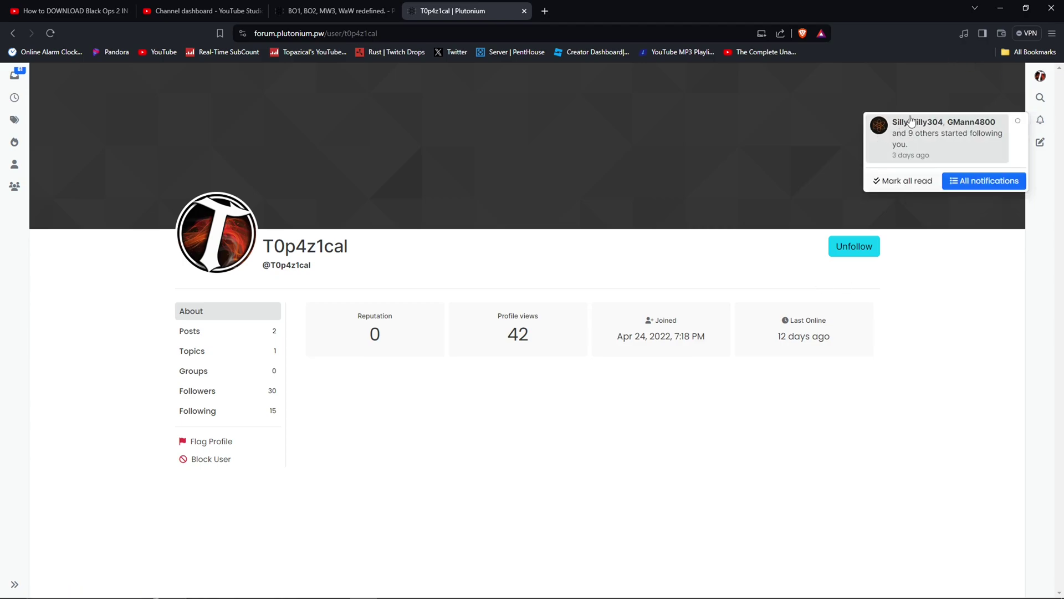
click(932, 144)
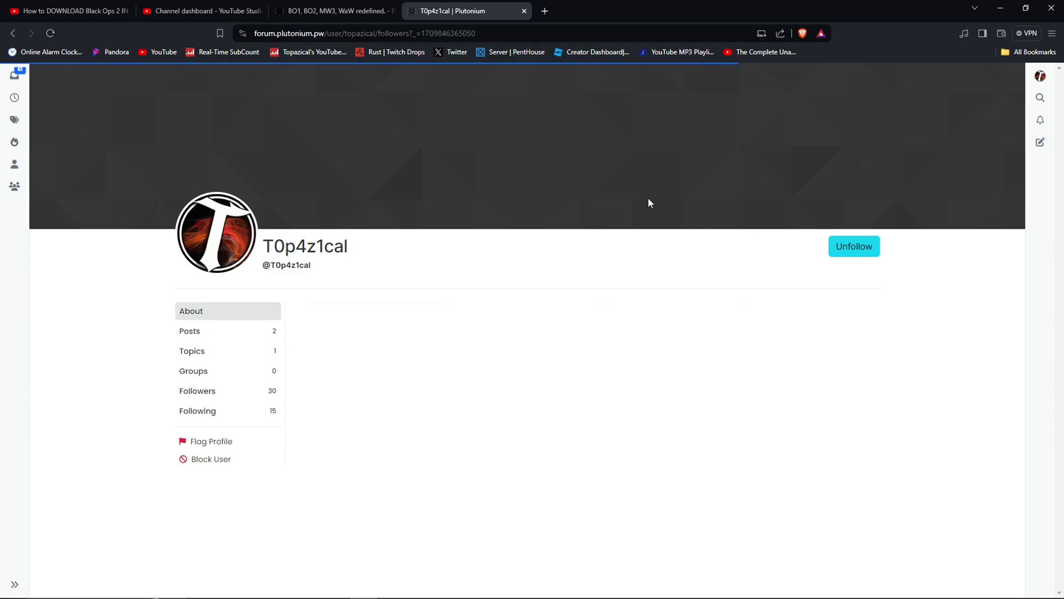
click(398, 344)
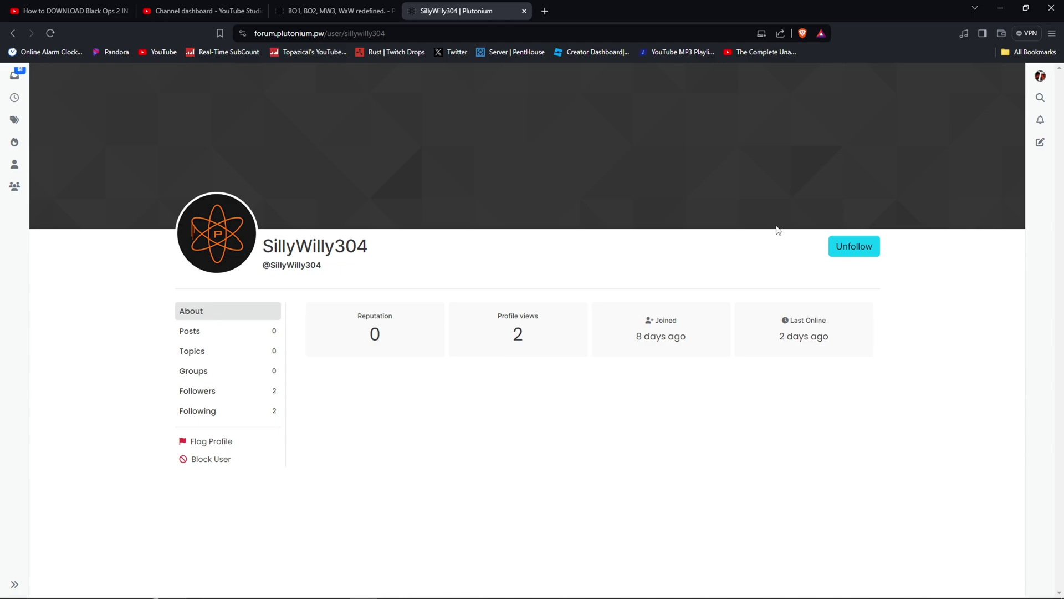
mouse_move(526, 587)
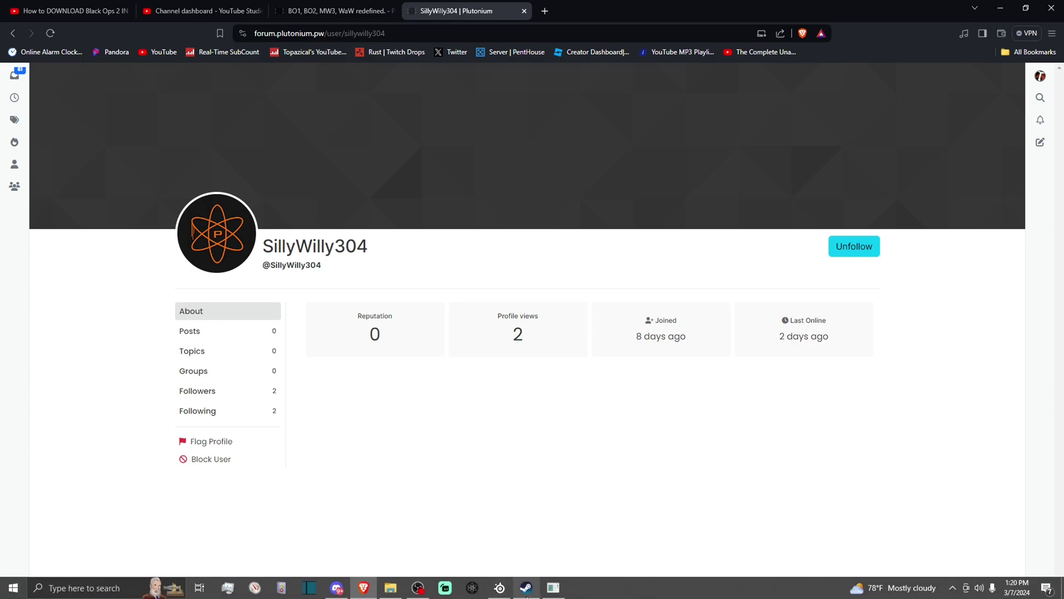
click(554, 589)
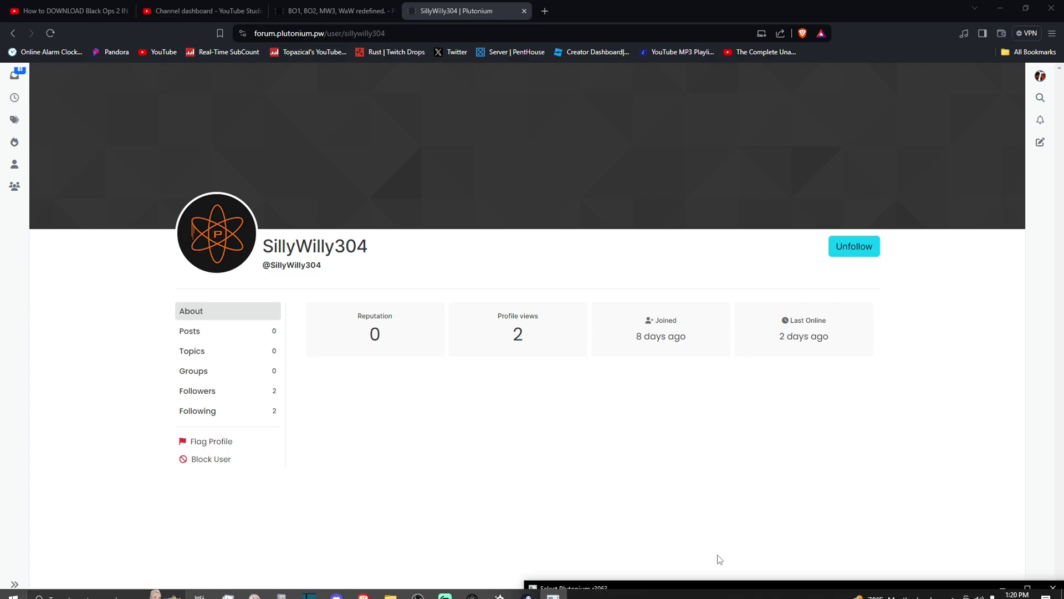
Move the console window aside, select T6 Zombies in the launcher and play it
mouse_move(707, 589)
mouse_down()
mouse_move(549, 274)
mouse_move(463, 223)
mouse_up()
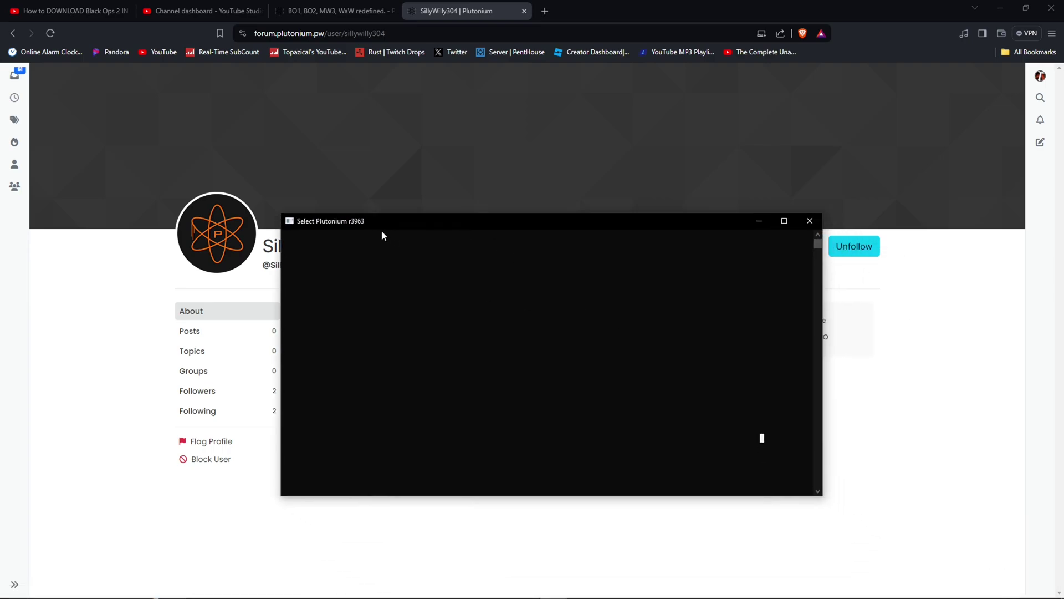
drag(671, 224, 630, 196)
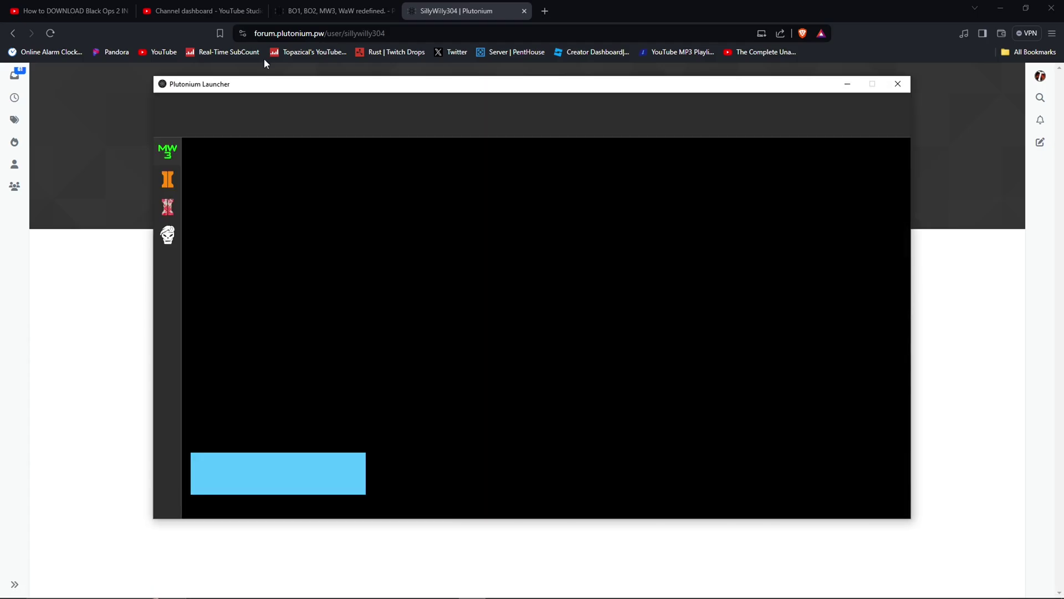
click(189, 208)
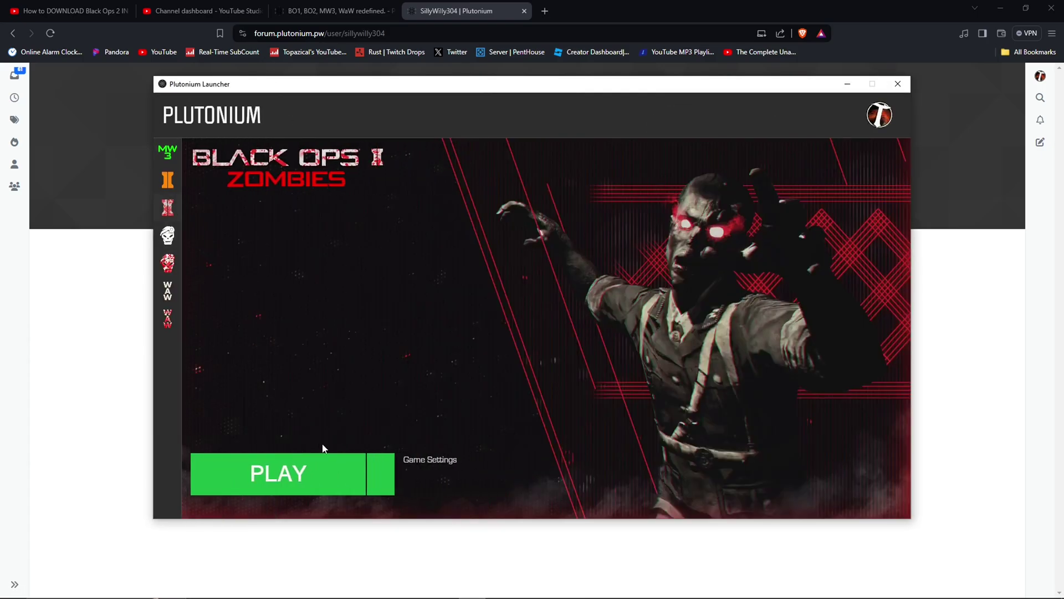
click(347, 476)
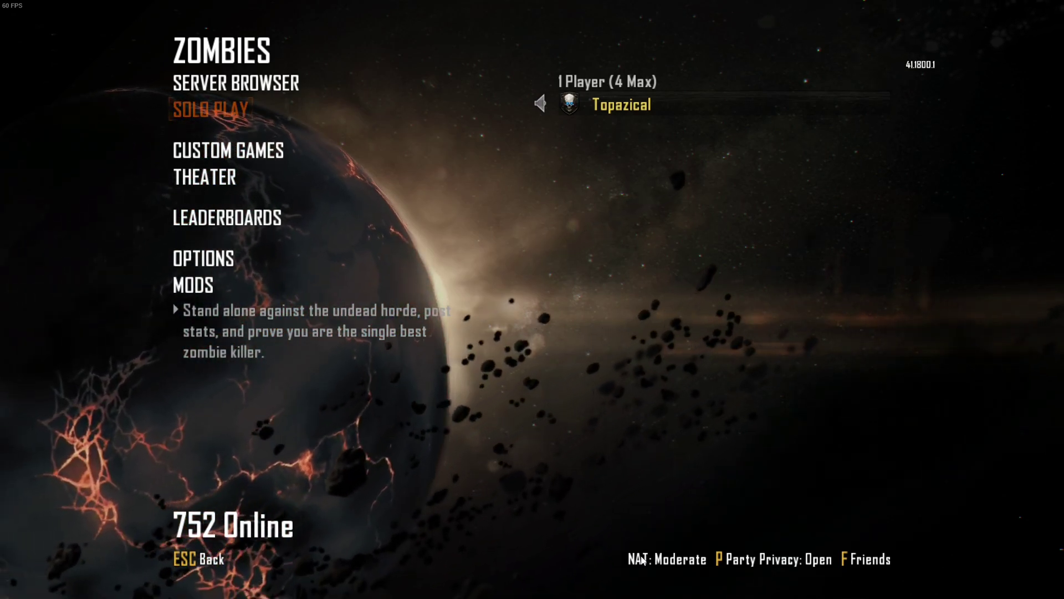
click(850, 558)
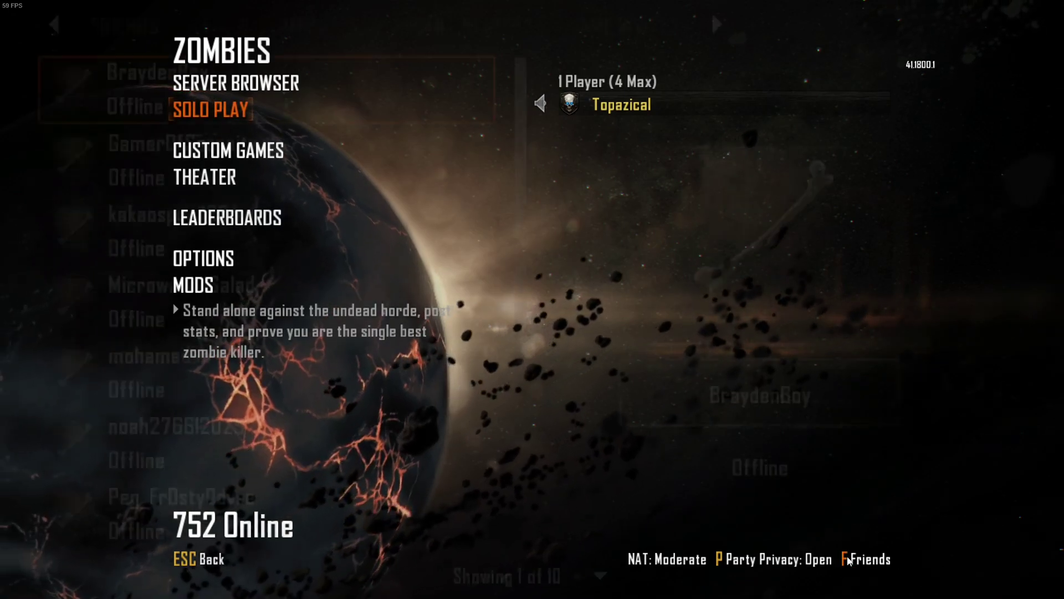
scroll(356, 238, down, 2)
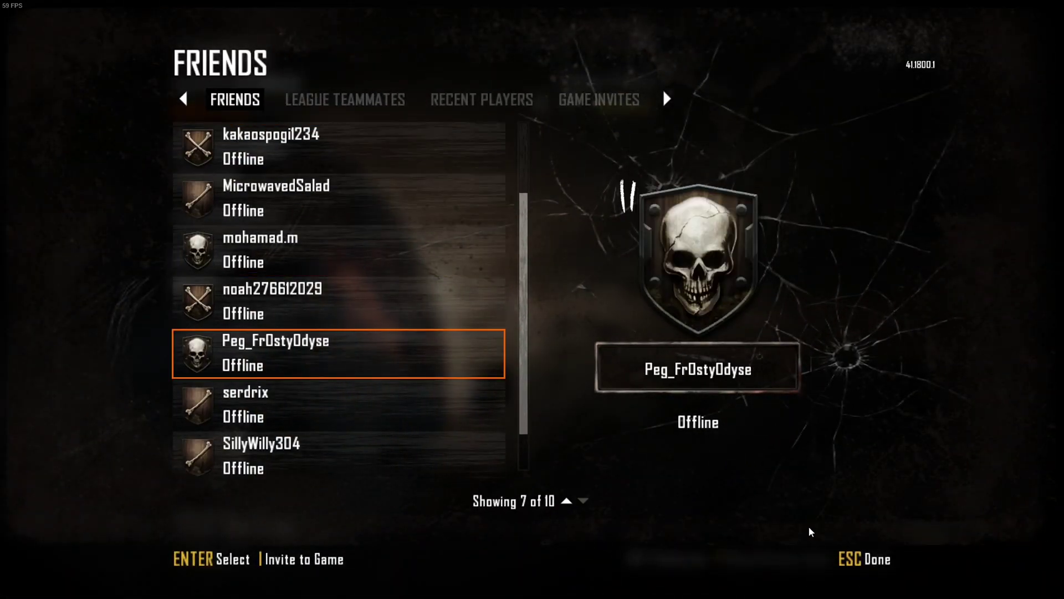
click(840, 562)
key(Escape)
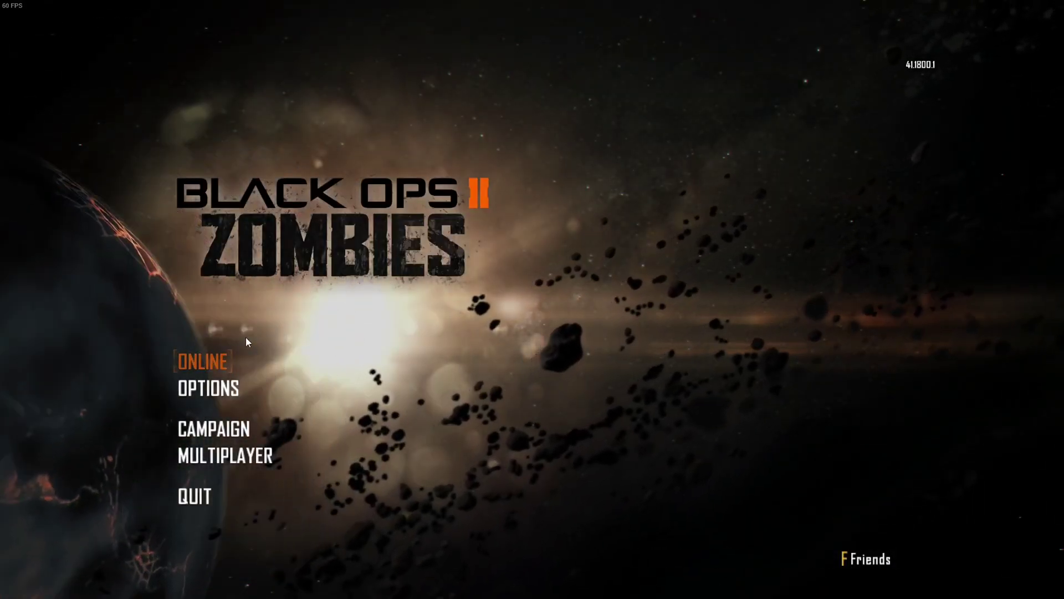
click(203, 360)
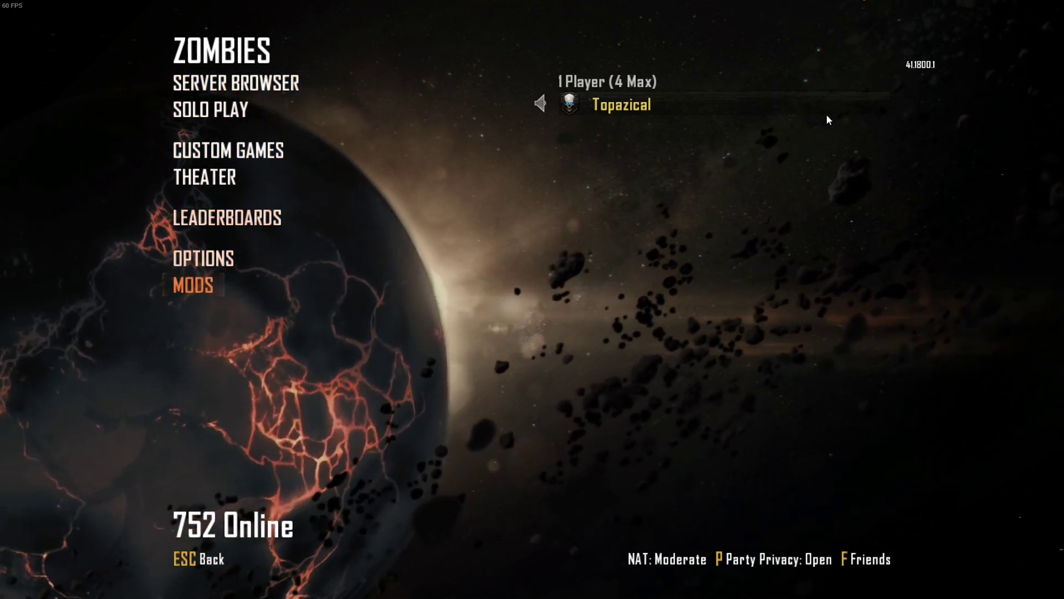
Quit Black Ops II Zombies from its main menu and confirm
key(Escape)
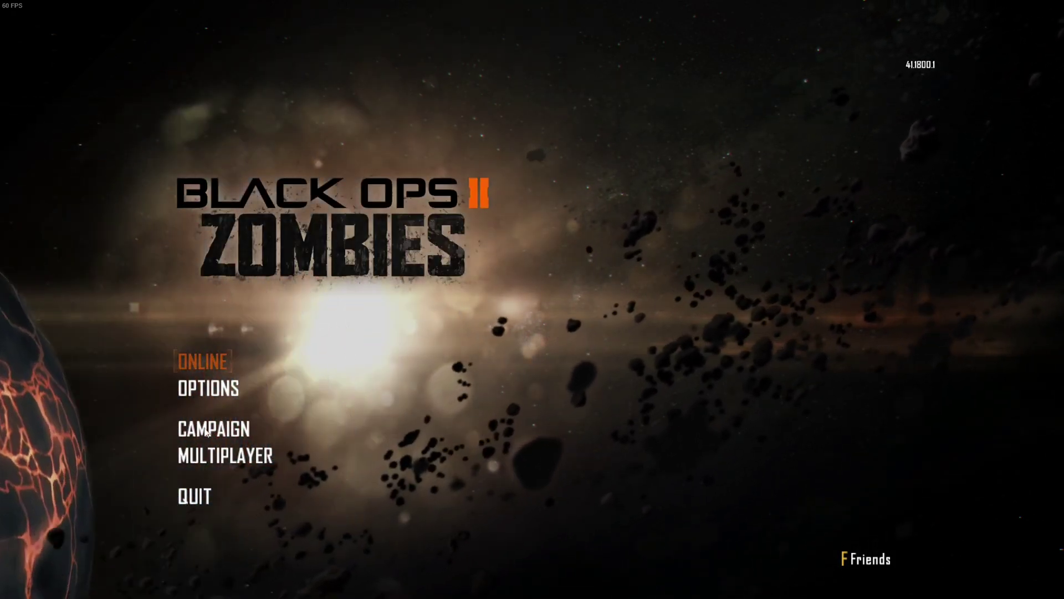
click(194, 496)
click(348, 328)
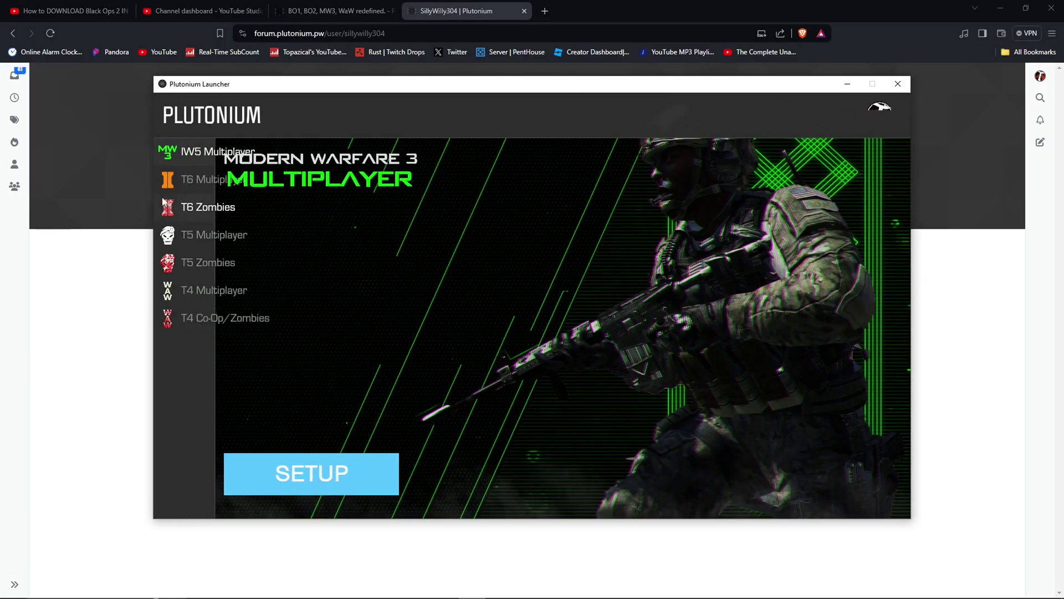
Select T4 Co-Op/Zombies in the Plutonium Launcher sidebar
click(168, 207)
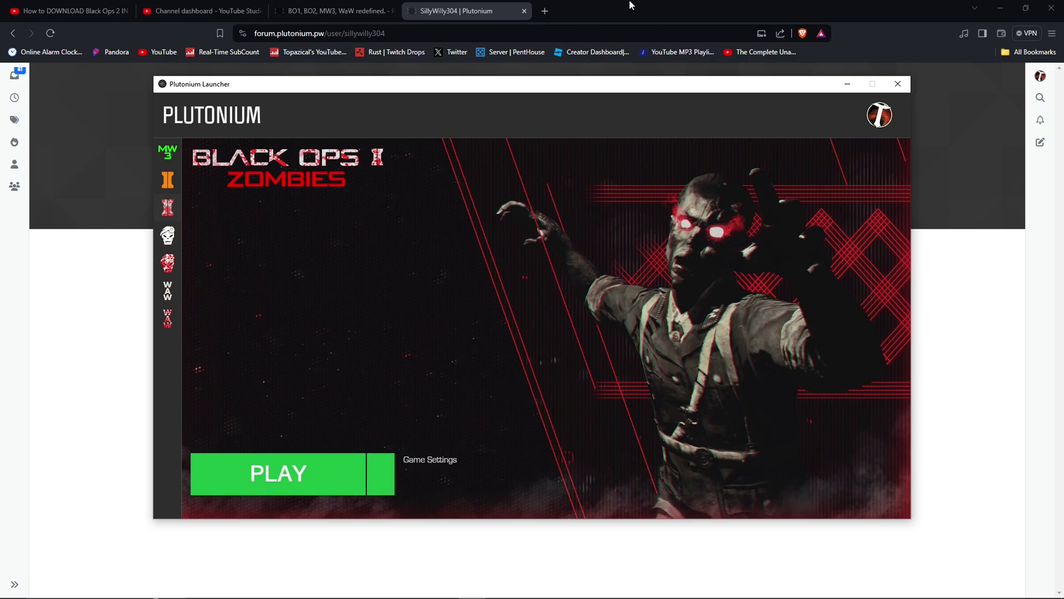
mouse_move(168, 263)
click(179, 264)
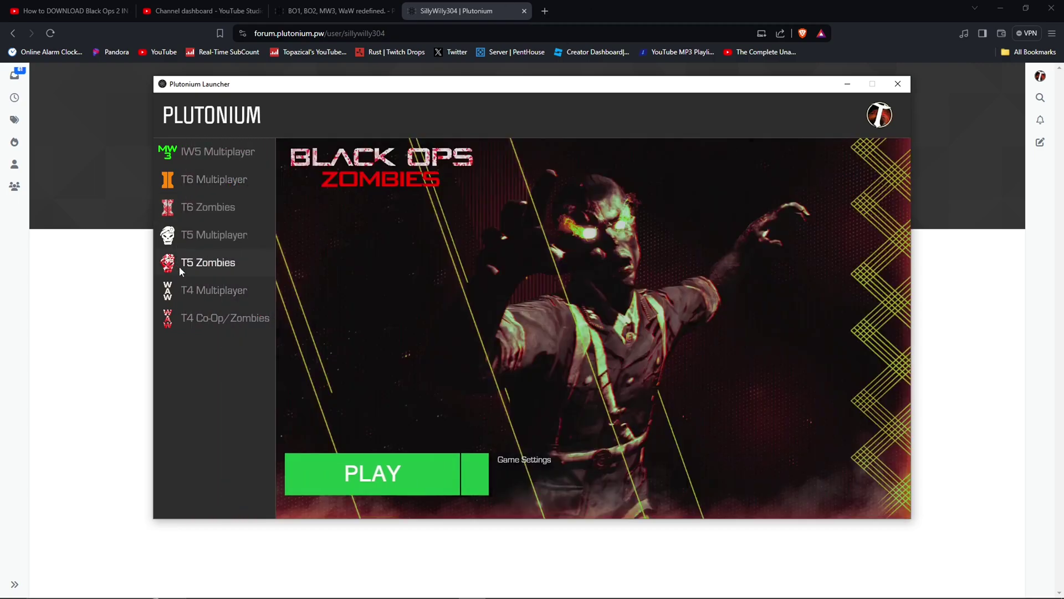
click(196, 294)
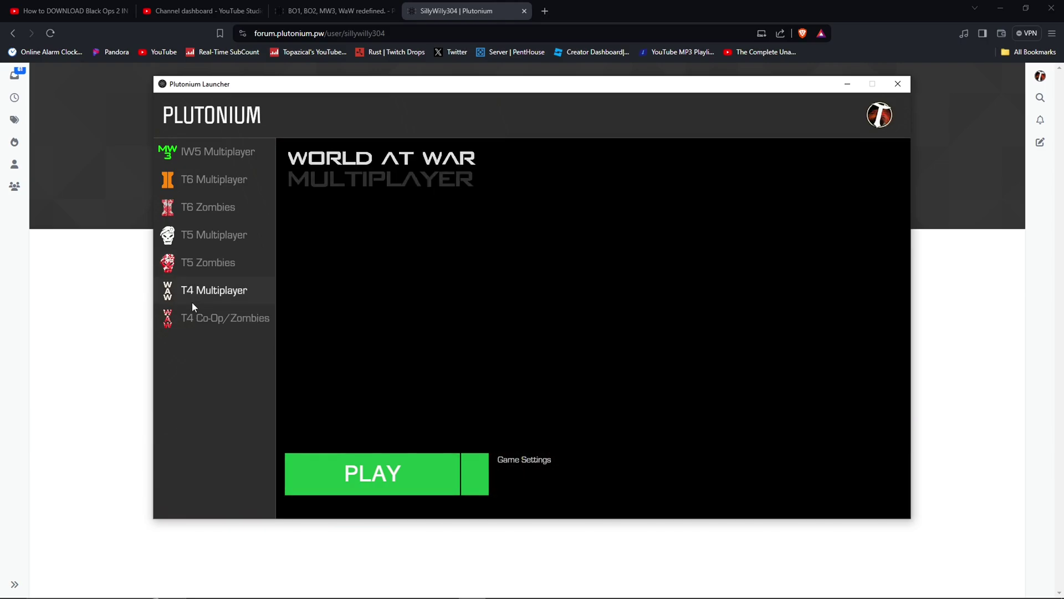
click(200, 318)
click(200, 295)
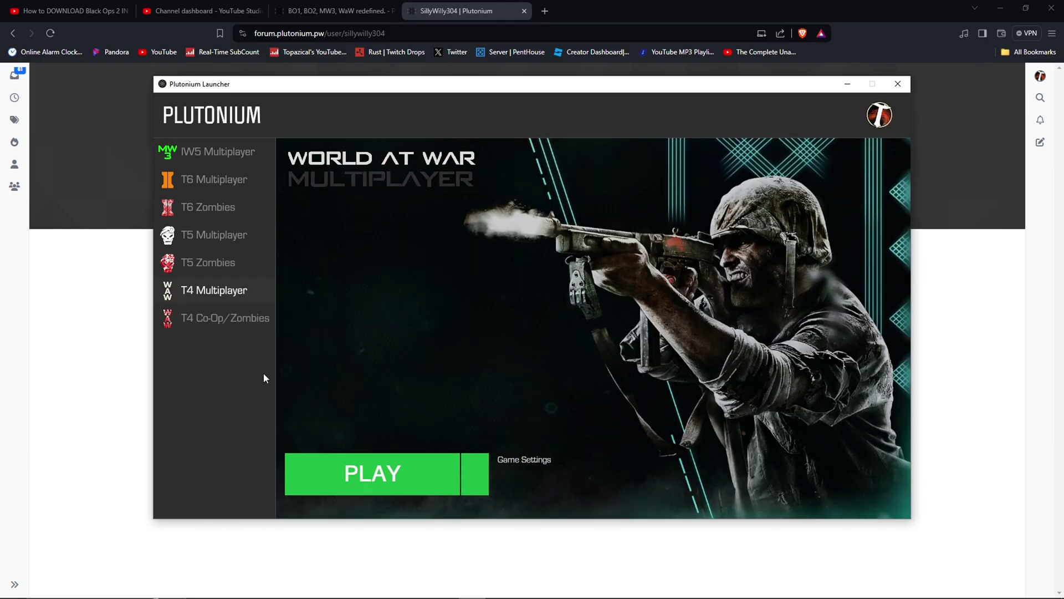
click(220, 328)
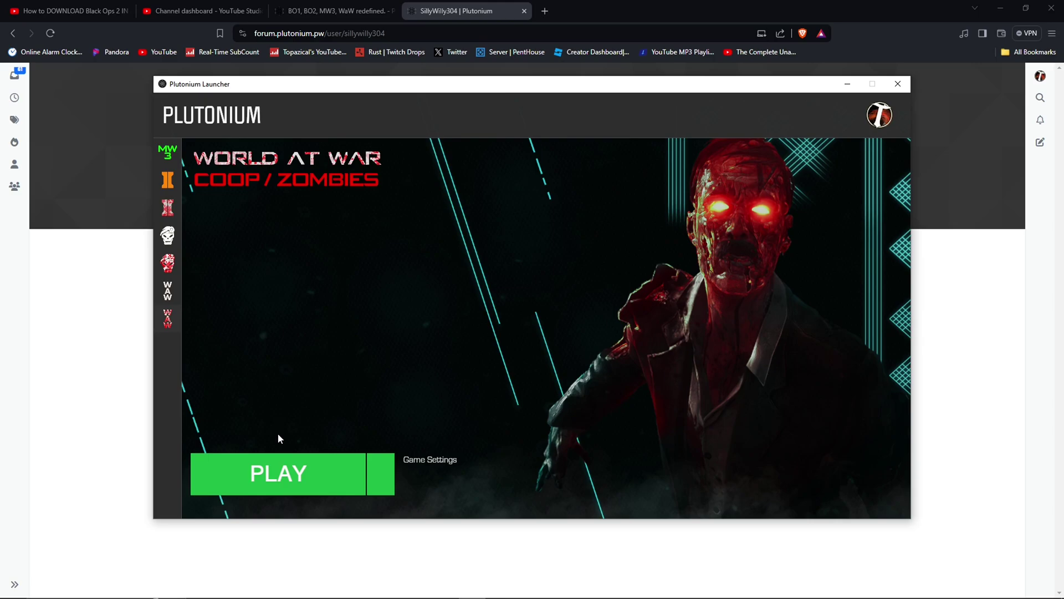
click(284, 463)
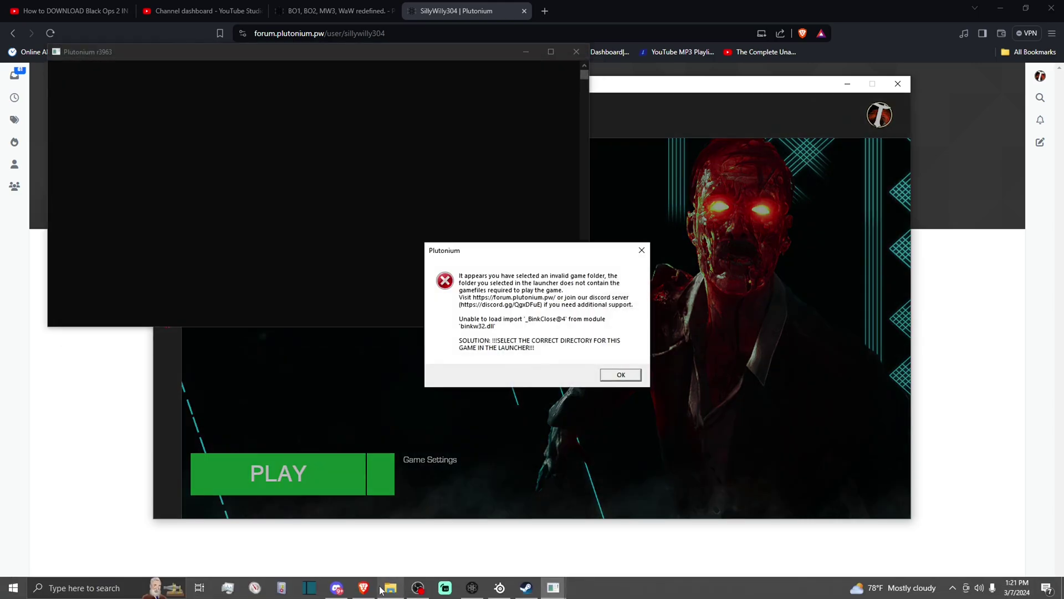
click(631, 376)
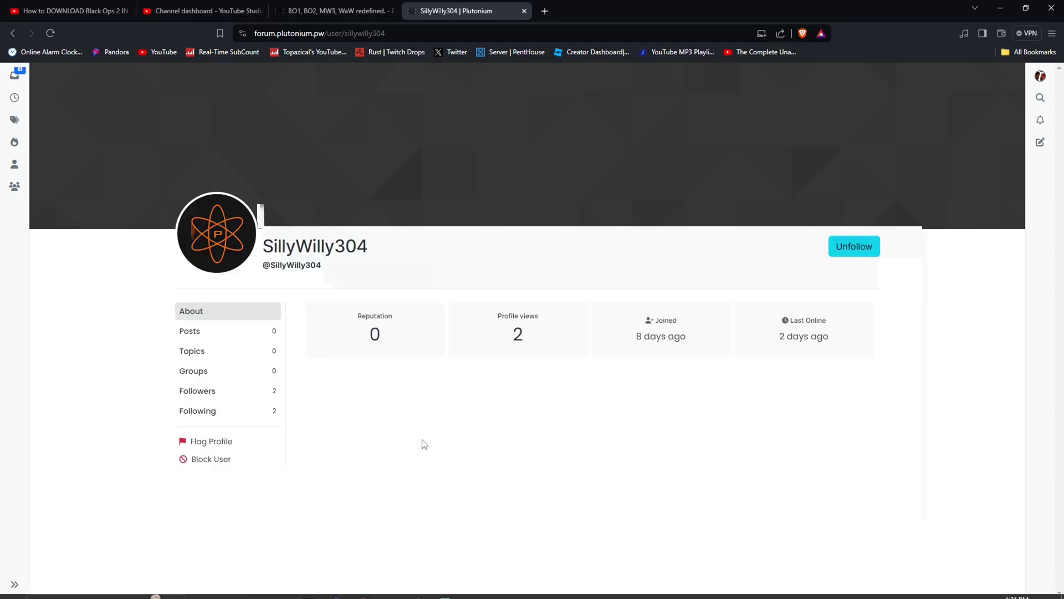
click(473, 588)
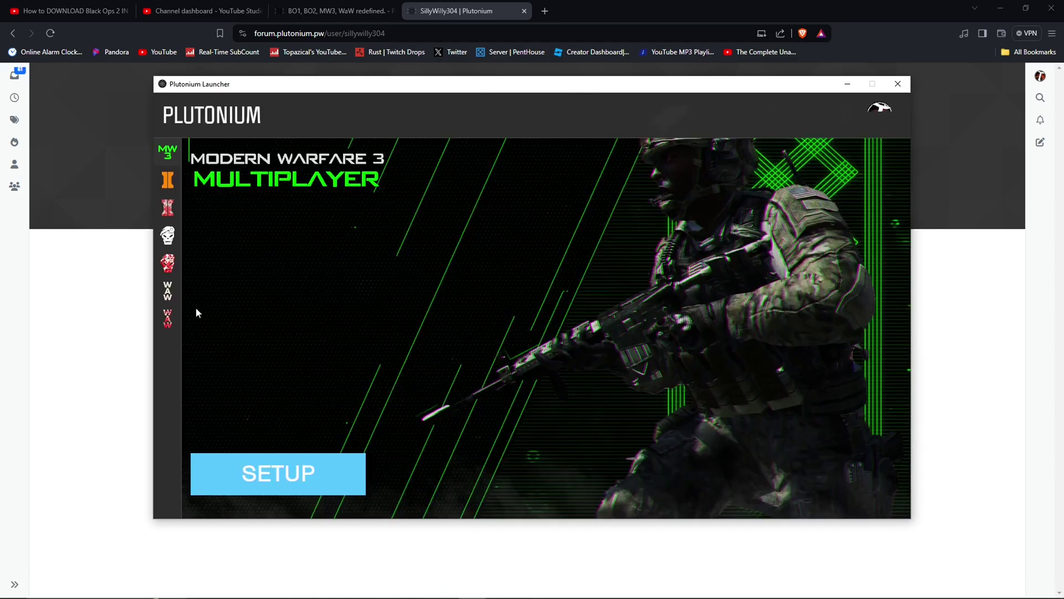
click(167, 290)
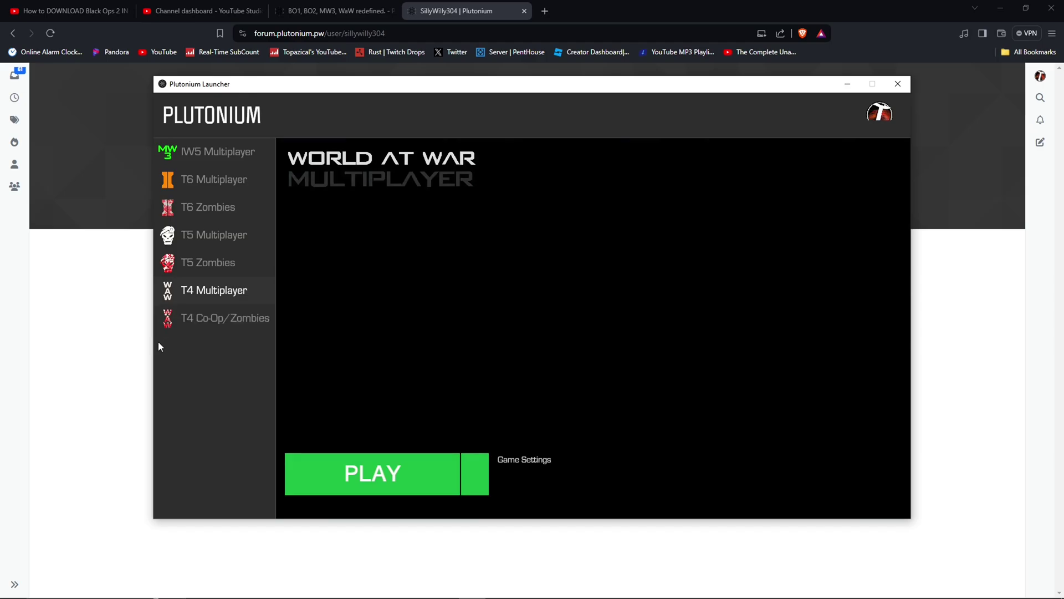
click(168, 317)
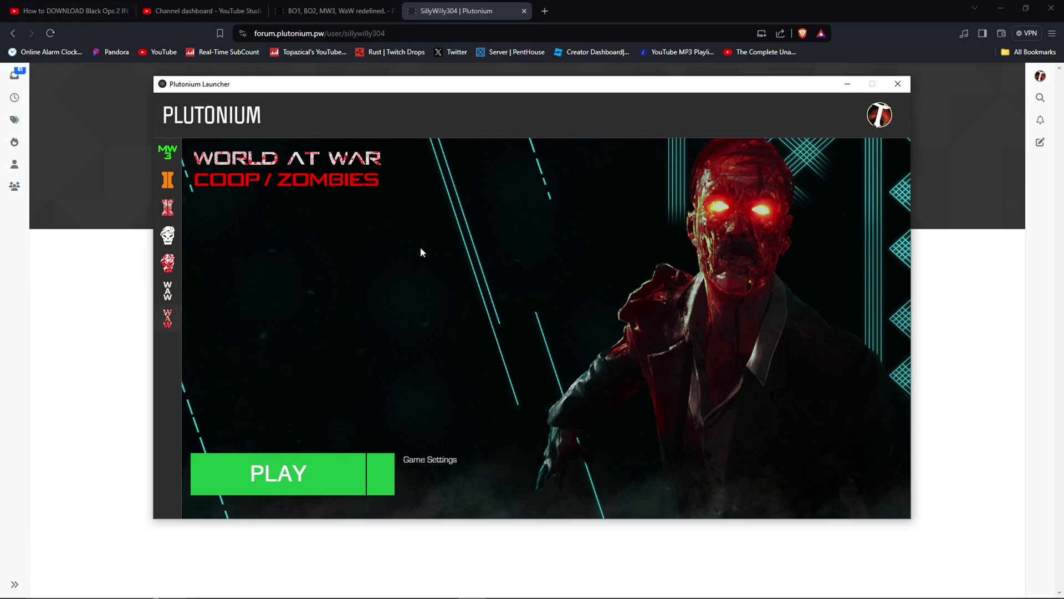
Return to the Plutonium website tab and open the forum's full search page
click(333, 11)
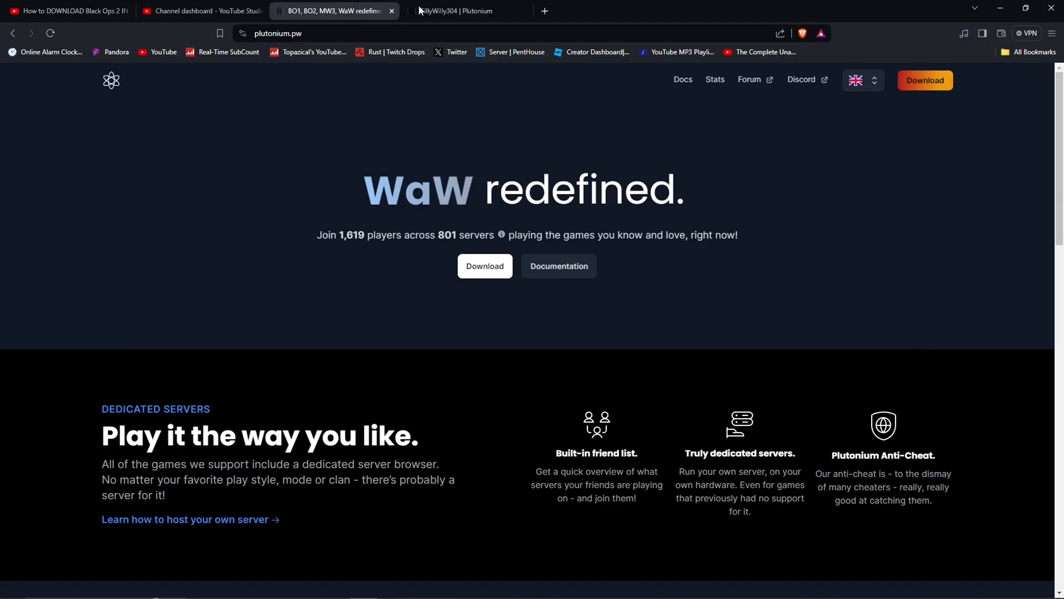
click(765, 84)
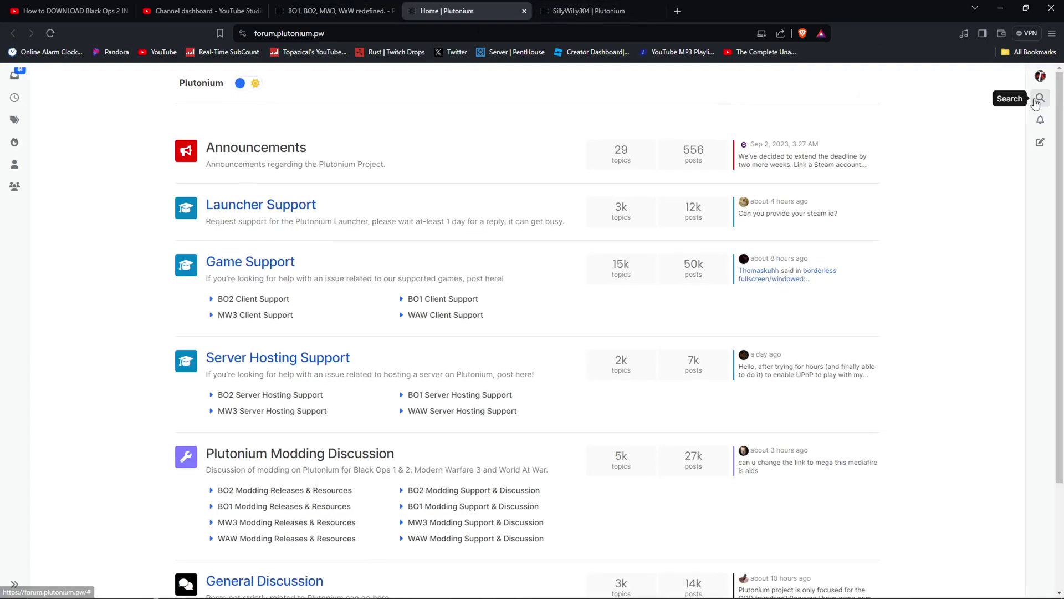
click(1036, 102)
click(1039, 100)
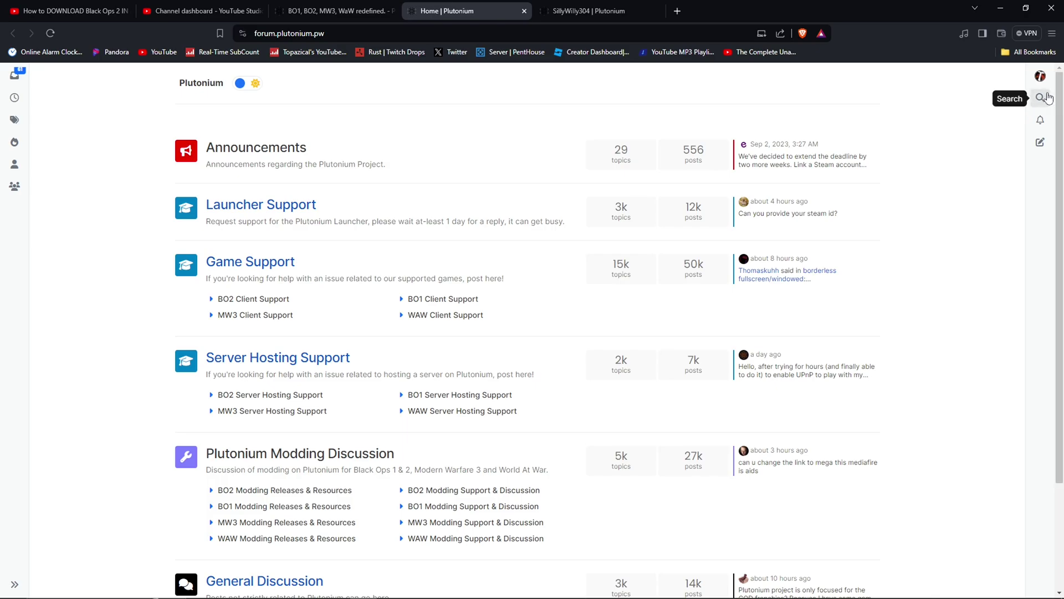
click(1040, 98)
click(1040, 98)
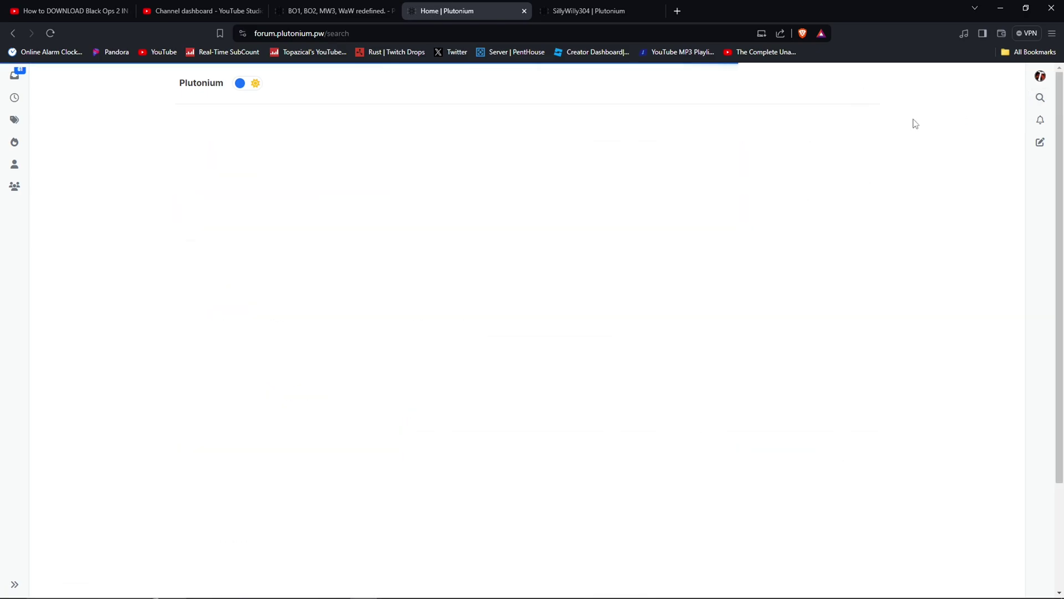
Change the search scope from 'In titles and posts' to 'In users'
click(224, 150)
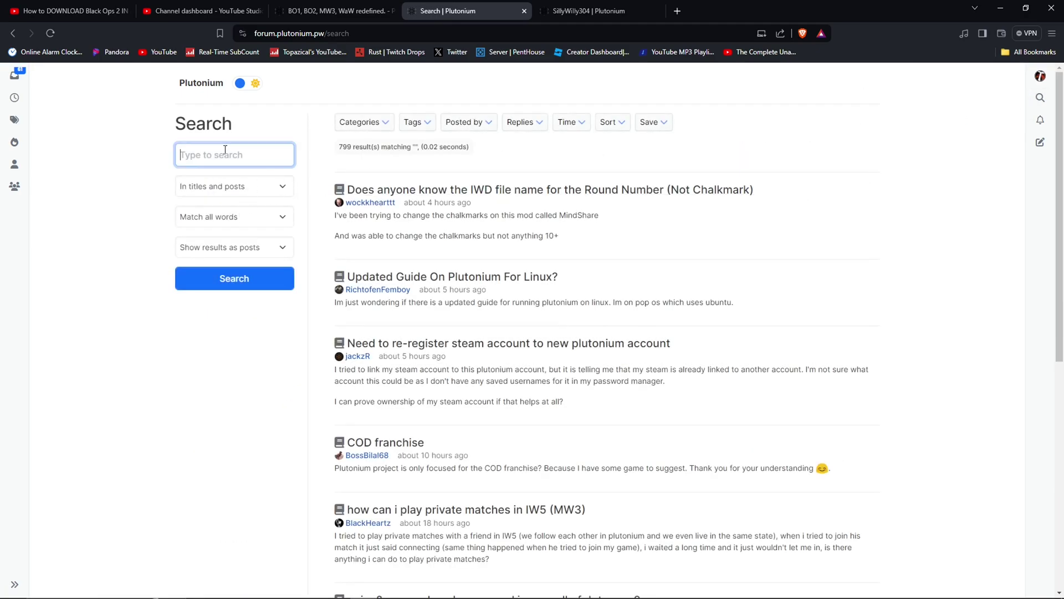
click(200, 242)
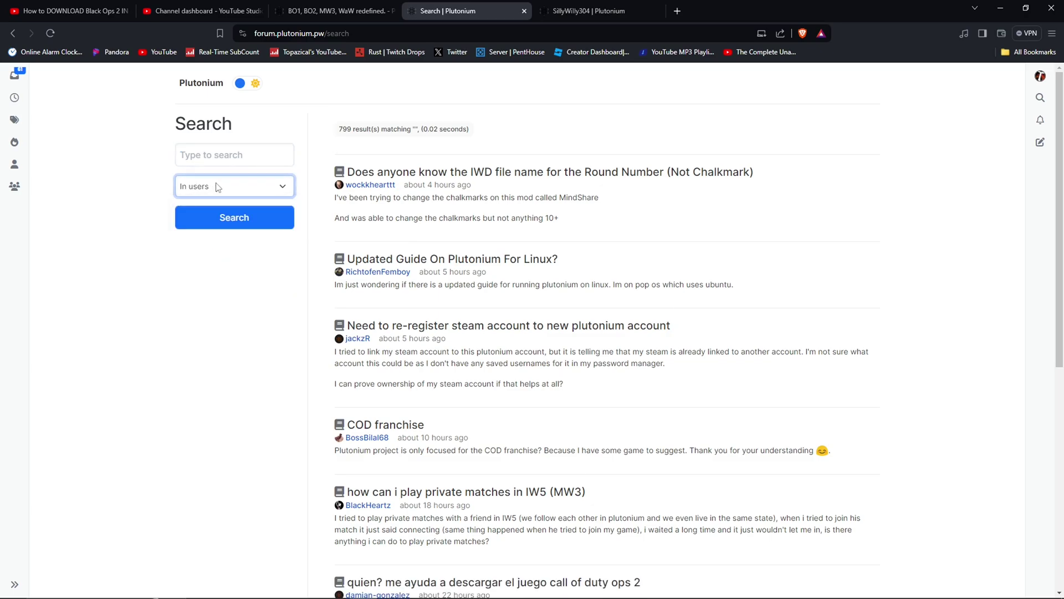
click(213, 185)
click(559, 126)
click(1041, 75)
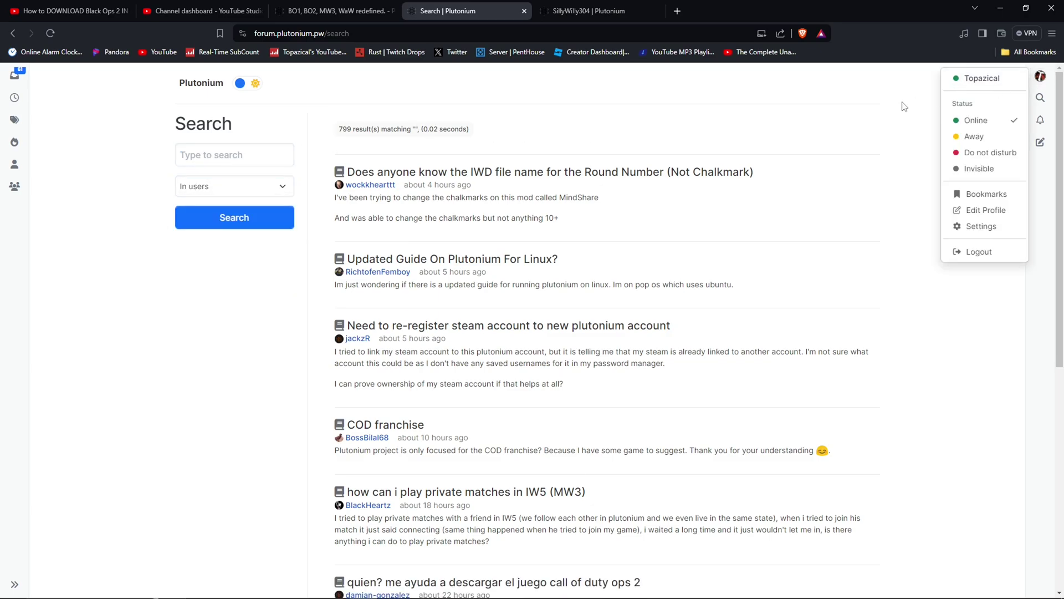
Open your own forum profile and begin stepping through the launcher's games
click(977, 79)
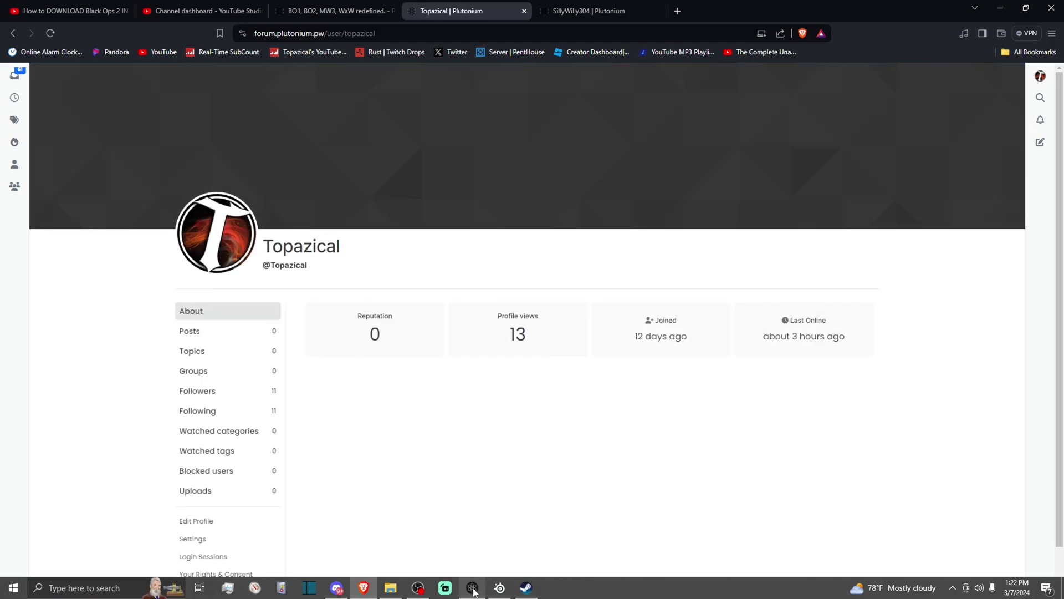
click(501, 587)
click(175, 172)
click(178, 209)
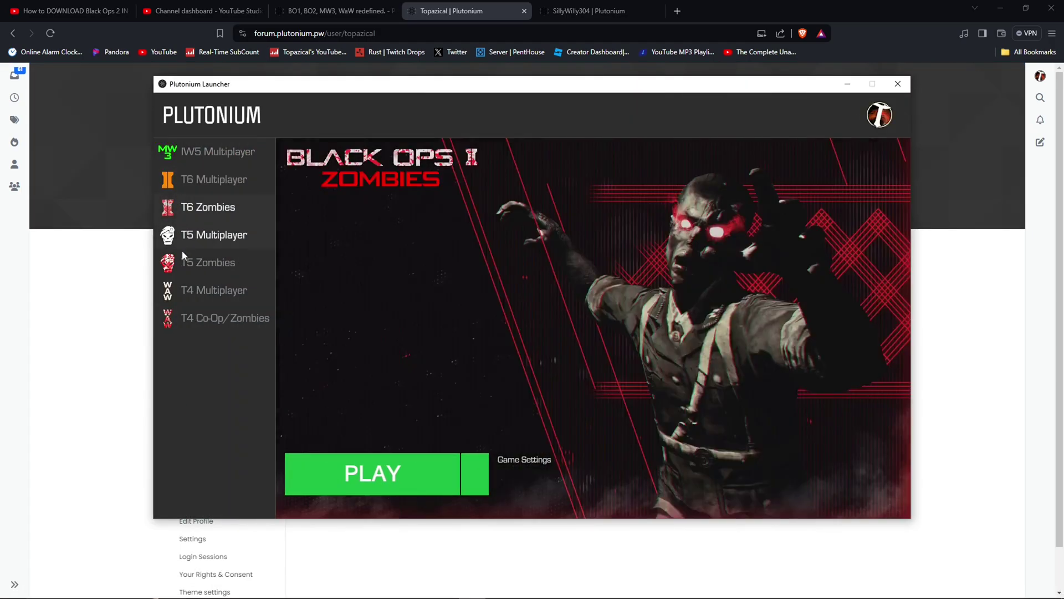
click(182, 241)
Cycle through the remaining games, IW5 Multiplayer to T4 Co-Op/Zombies, ending on T6 Zombies
click(200, 155)
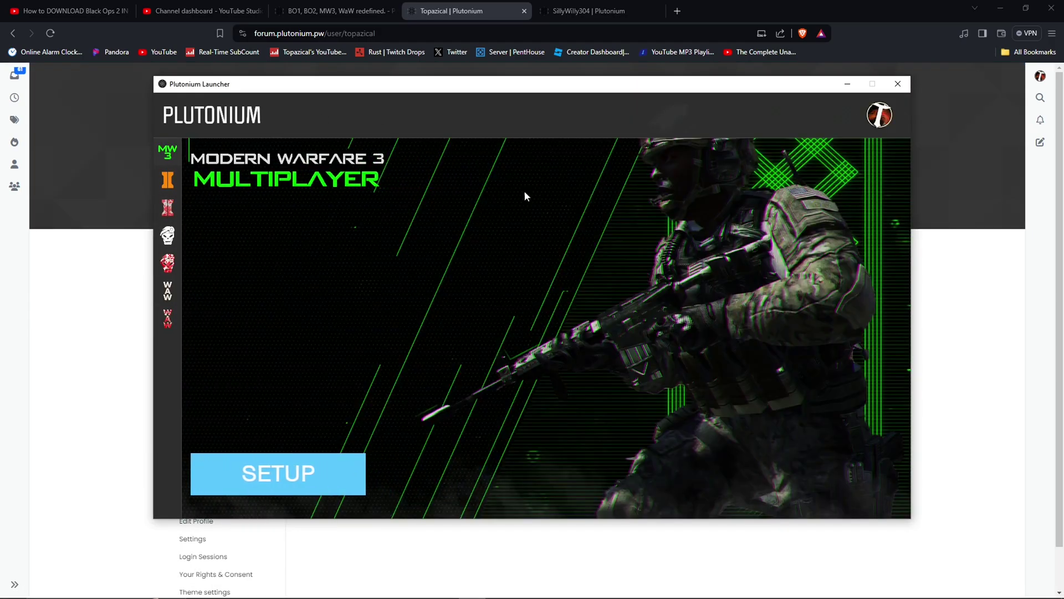
click(208, 180)
click(204, 212)
click(208, 237)
click(210, 265)
click(220, 291)
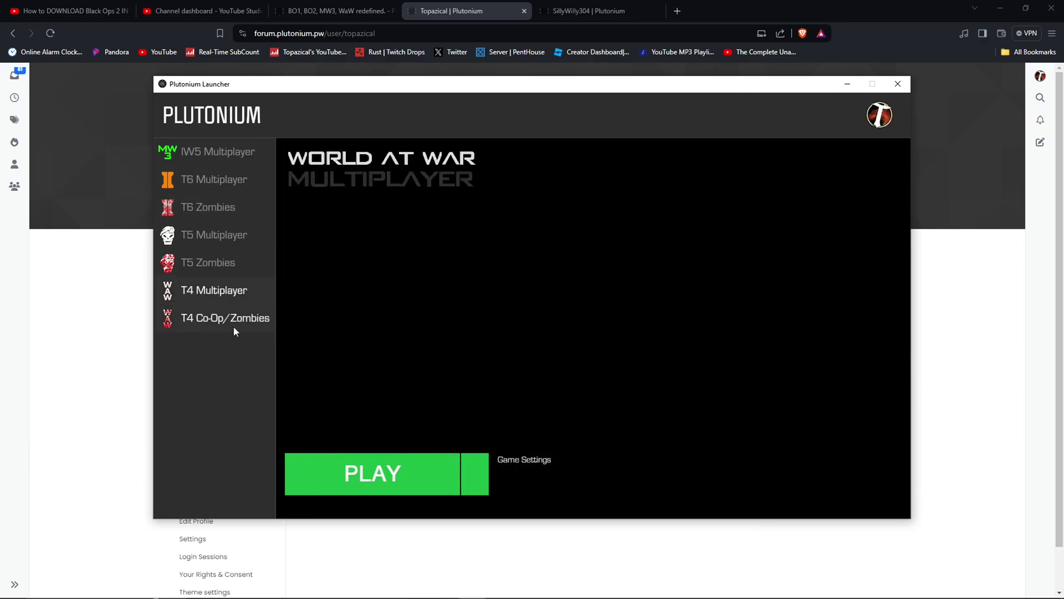
click(234, 322)
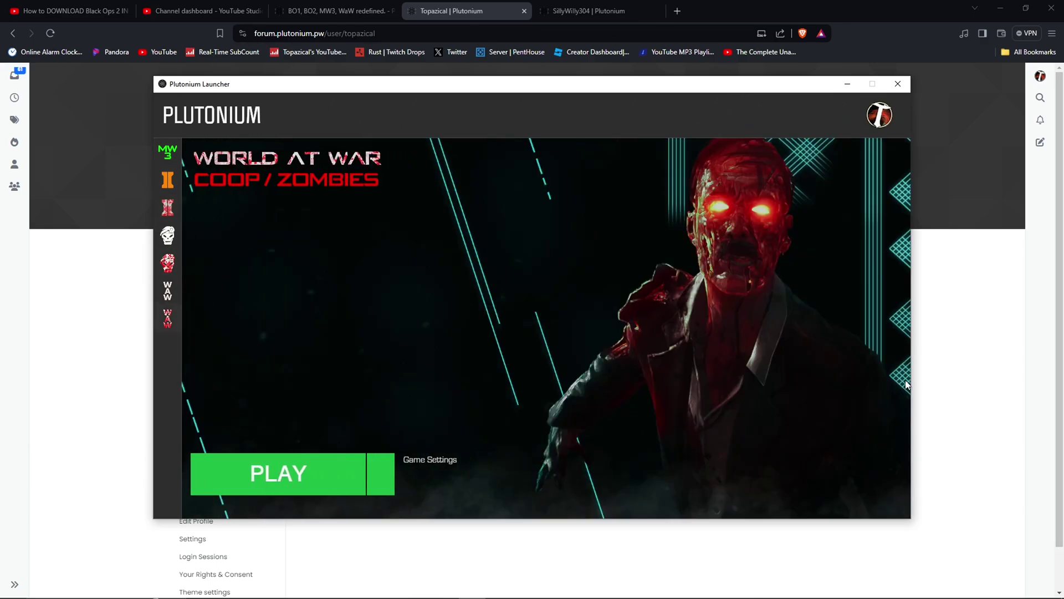
click(204, 208)
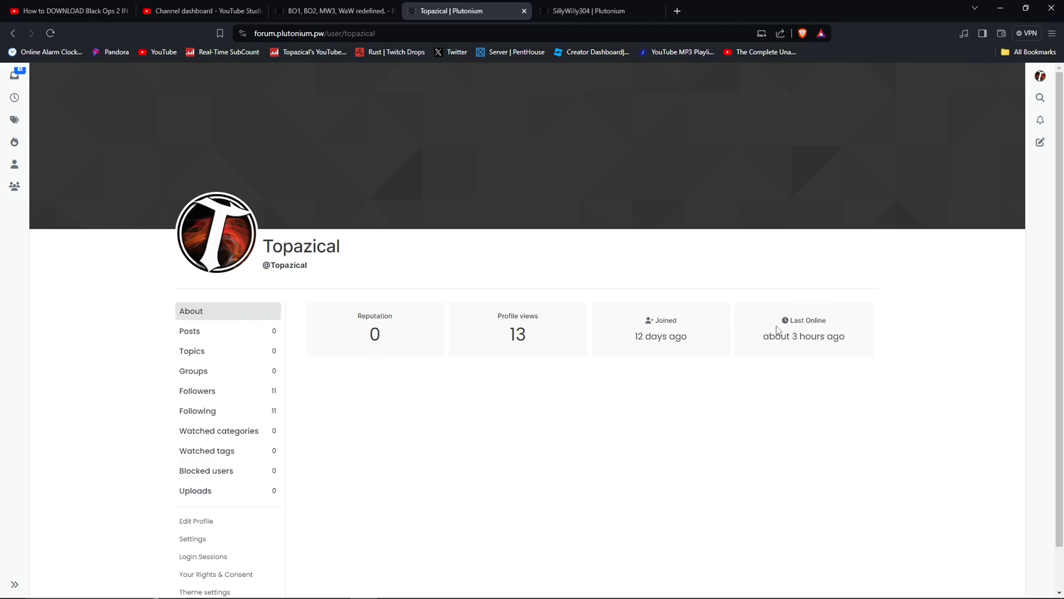
scroll(500, 457, down, 1)
Bring OBS Studio to the front from the taskbar
click(420, 587)
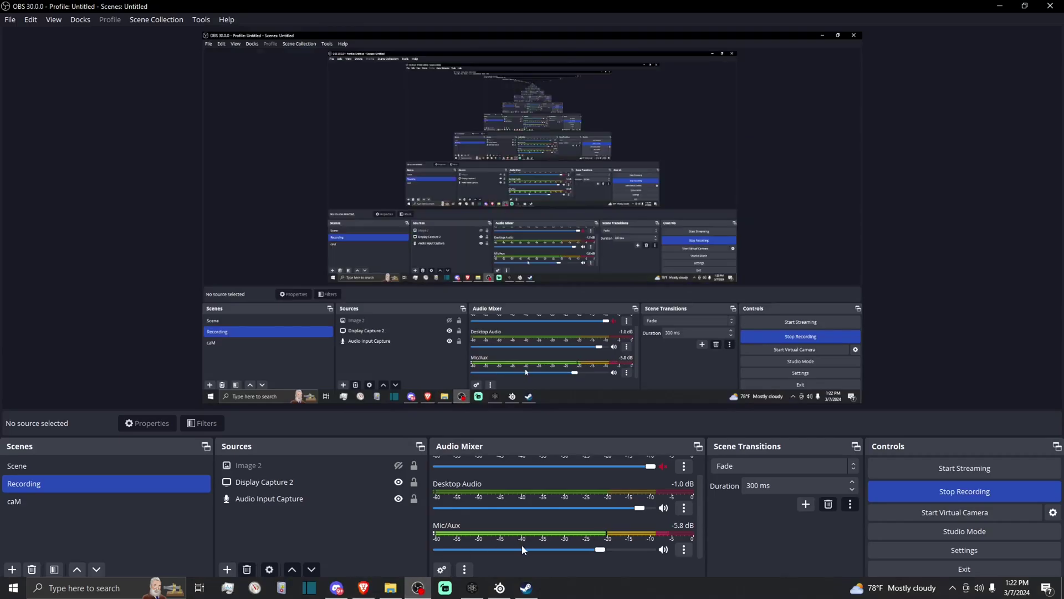